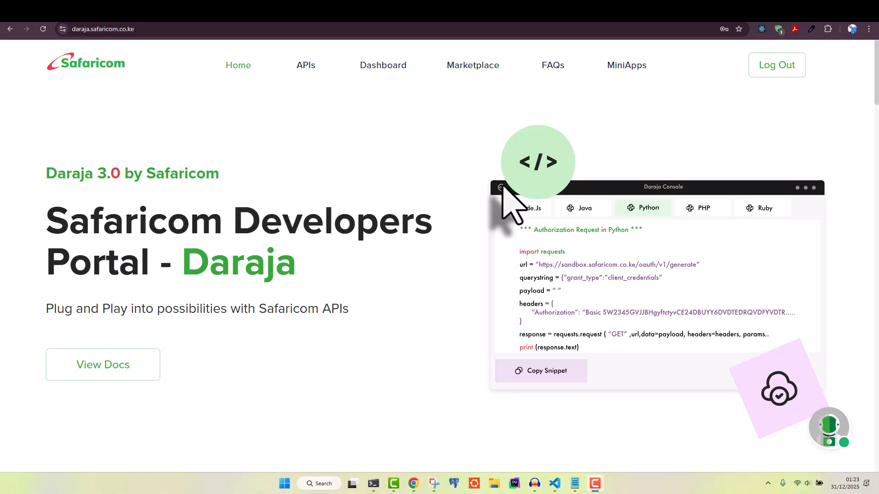
# Open the developer dashboard from the Daraja home page.
pyautogui.scroll(-2, 435, 123)
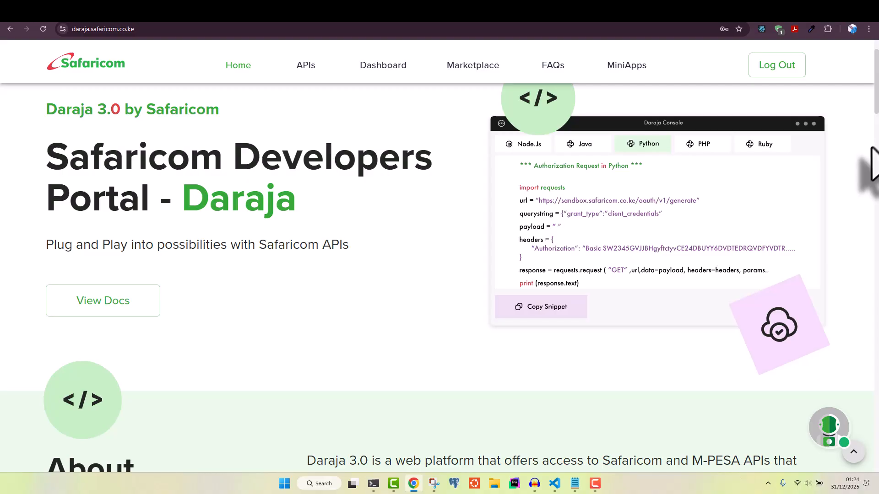
pyautogui.scroll(1, 874, 110)
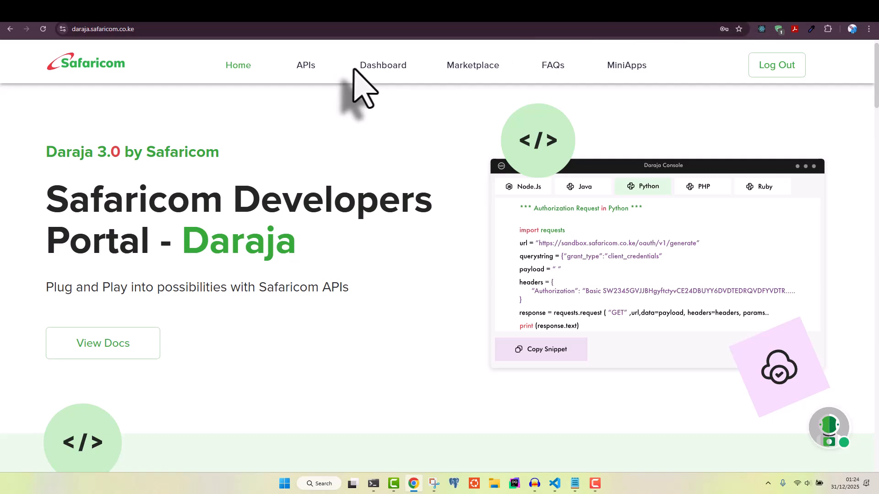
pyautogui.click(378, 76)
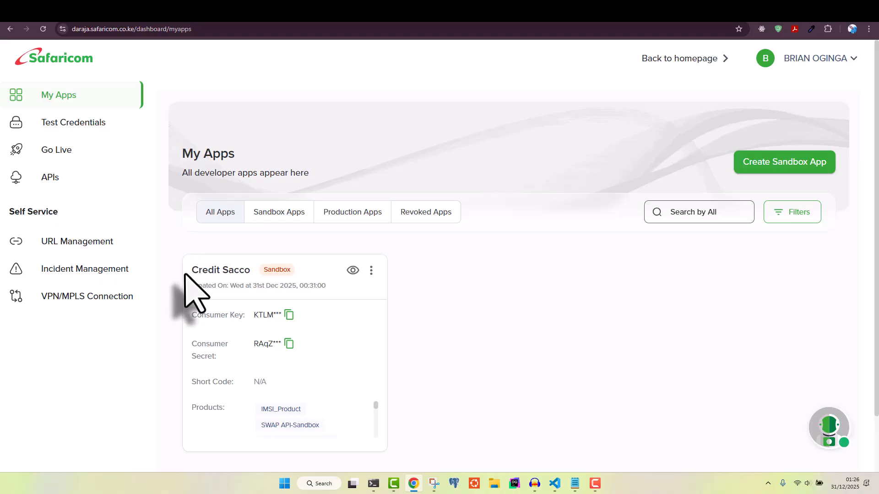
# Open the sandbox app creation form to review its name field and product options, and close it without creating an app.
pyautogui.click(793, 167)
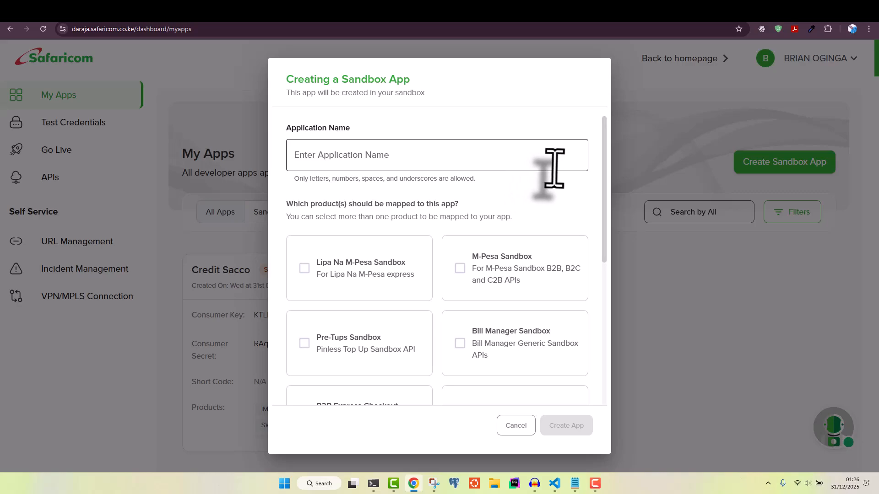
pyautogui.click(375, 151)
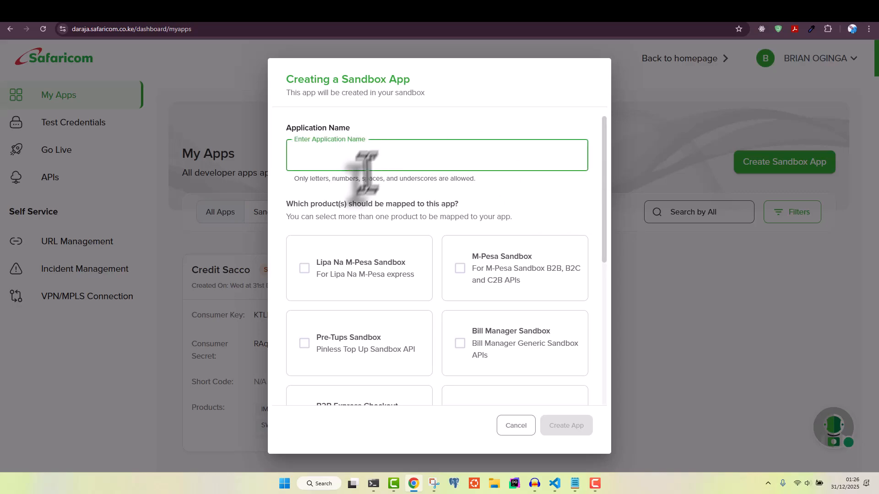
pyautogui.moveTo(601, 229); pyautogui.dragTo(626, 190)
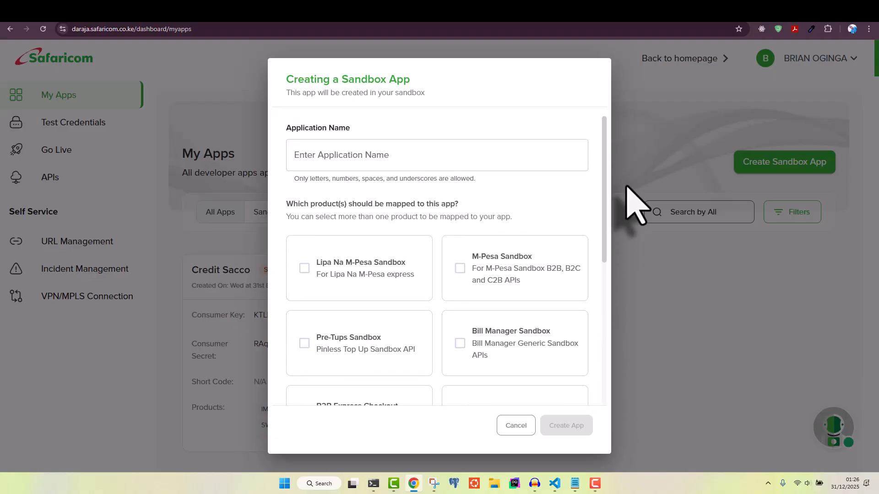
pyautogui.click(226, 112)
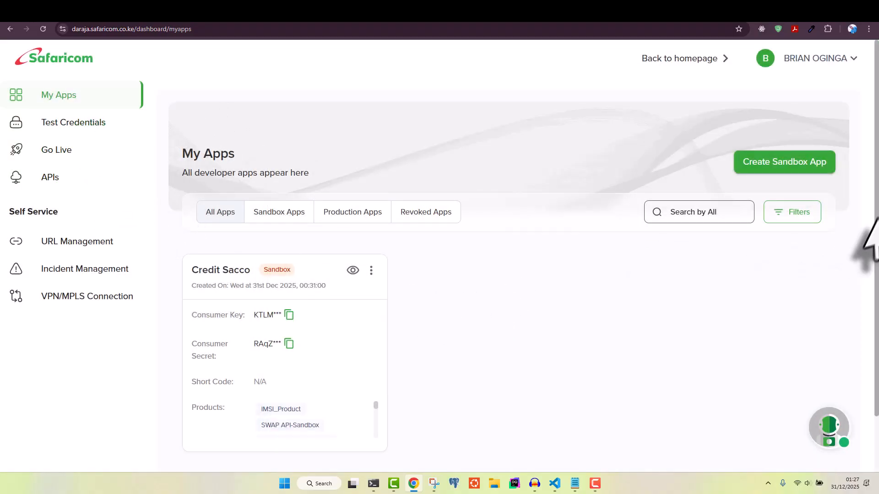
# Examine the Credit Sacco sandbox app card, including its consumer credentials, short code and full list of mapped products.
pyautogui.moveTo(876, 189); pyautogui.dragTo(876, 232)
pyautogui.moveTo(188, 215); pyautogui.dragTo(344, 302)
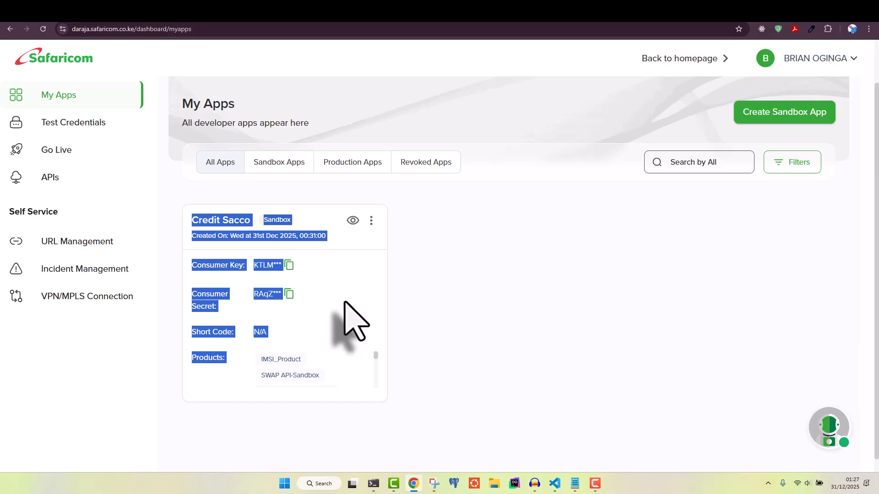
pyautogui.click(457, 256)
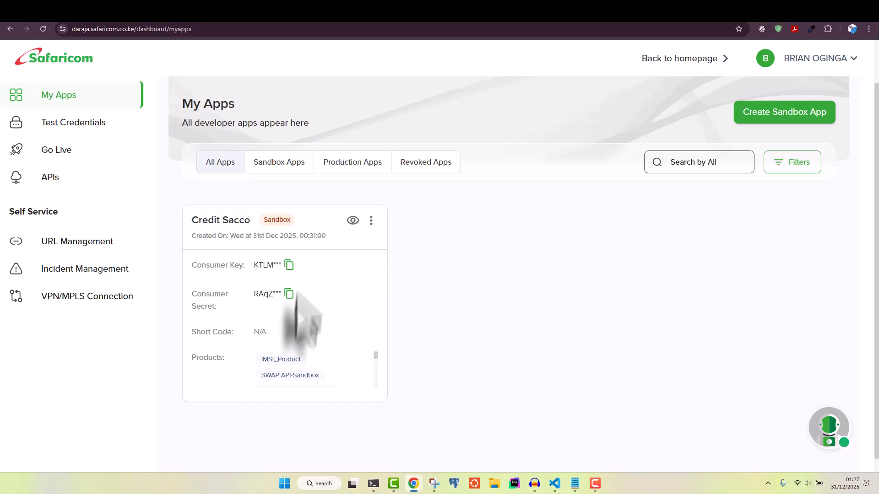
pyautogui.moveTo(377, 356); pyautogui.dragTo(389, 317)
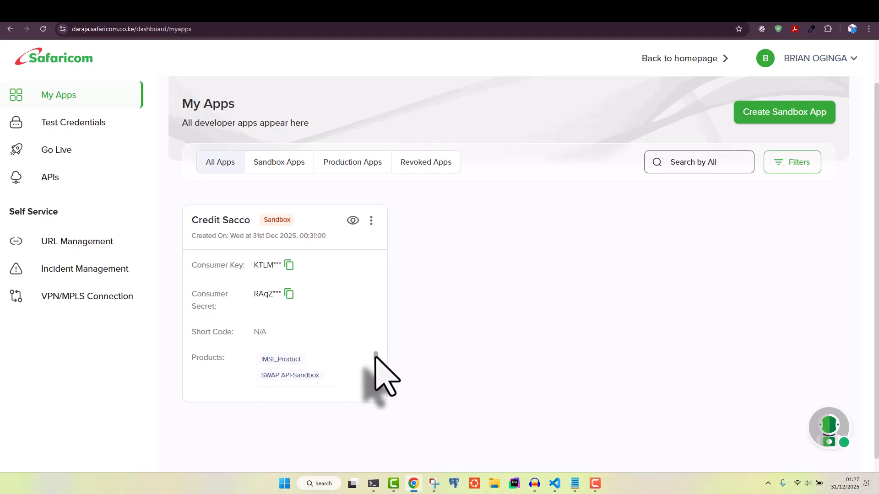
pyautogui.moveTo(376, 356); pyautogui.dragTo(376, 384)
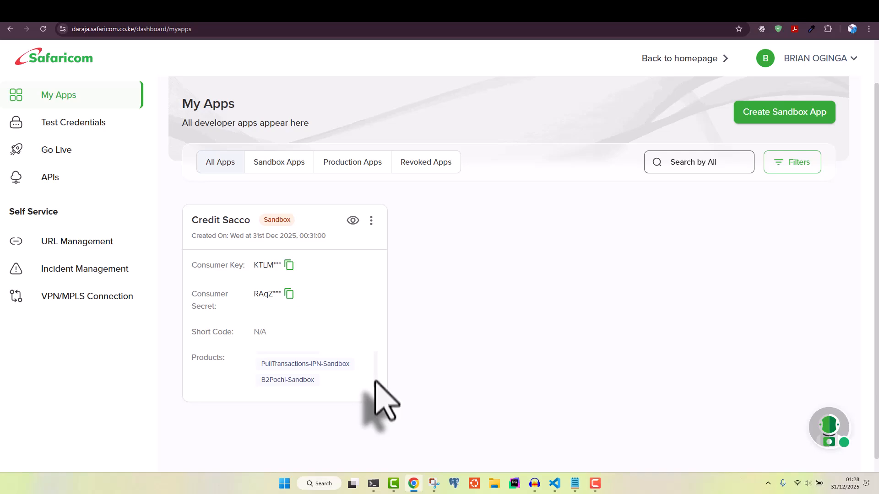
pyautogui.moveTo(375, 383); pyautogui.dragTo(374, 350)
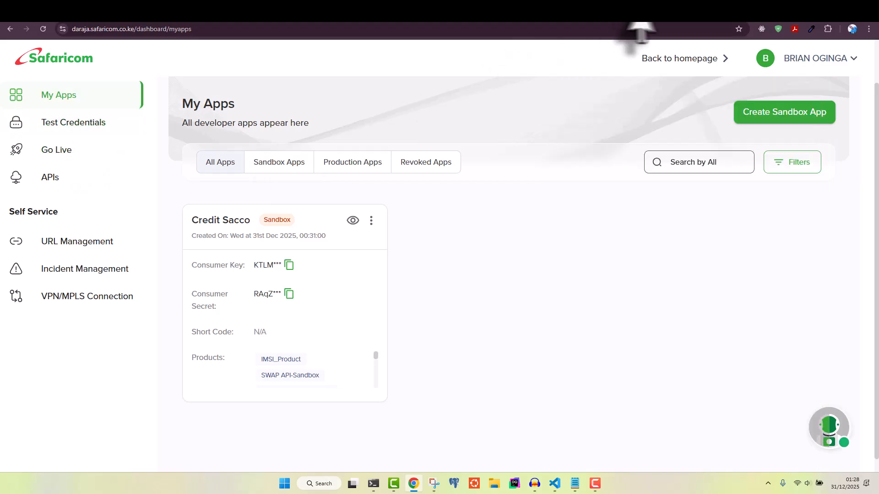
# Switch to the M-PESA Organization Portal login page and review its short code, username and password fields.
pyautogui.click(686, 10)
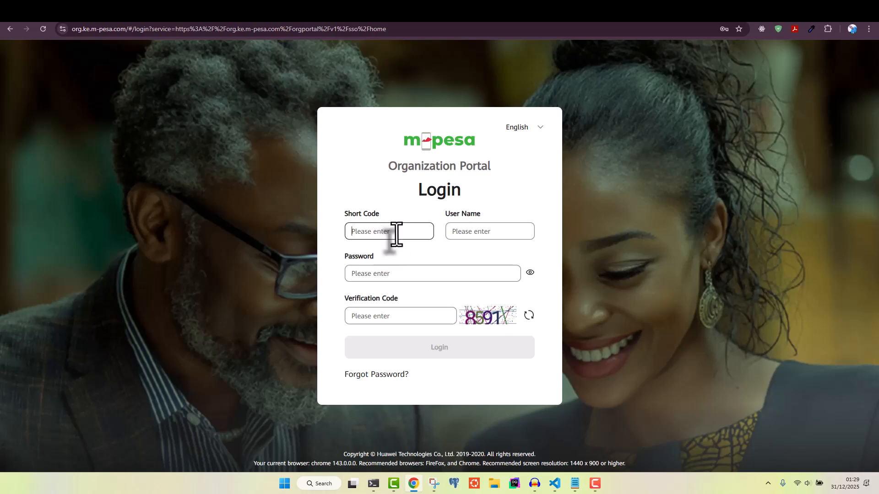
pyautogui.click(487, 233)
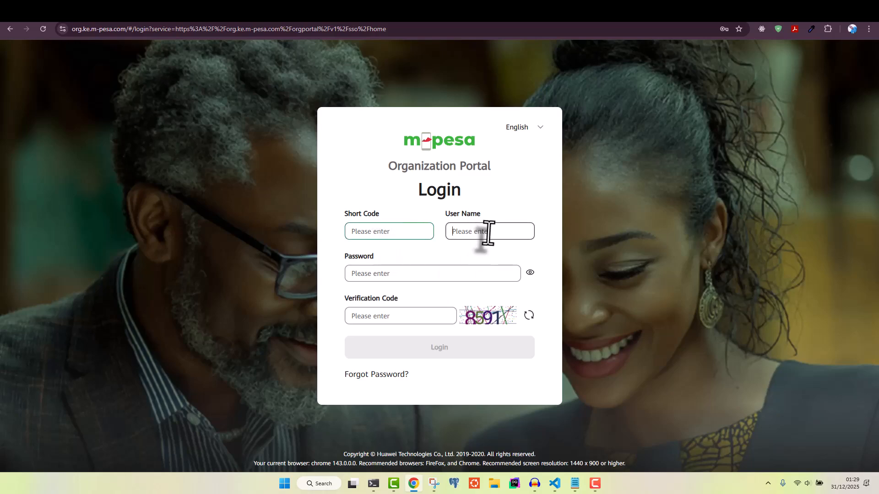
pyautogui.click(407, 273)
pyautogui.click(526, 184)
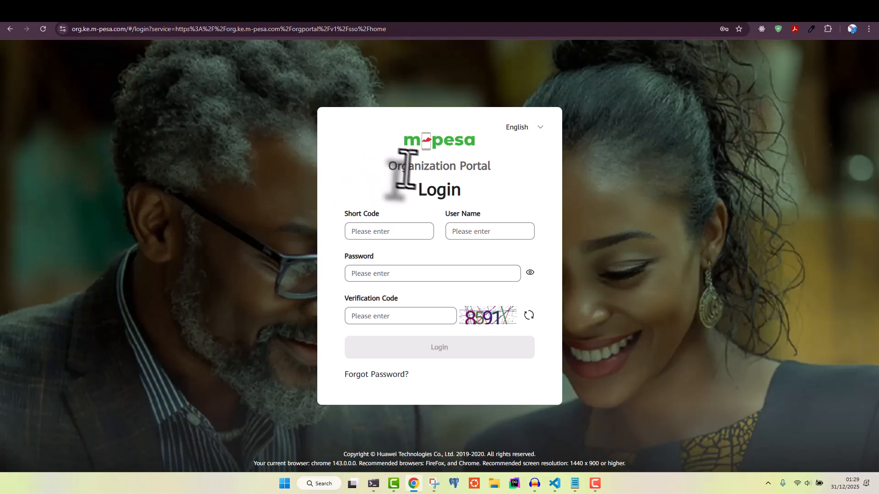
pyautogui.click(391, 233)
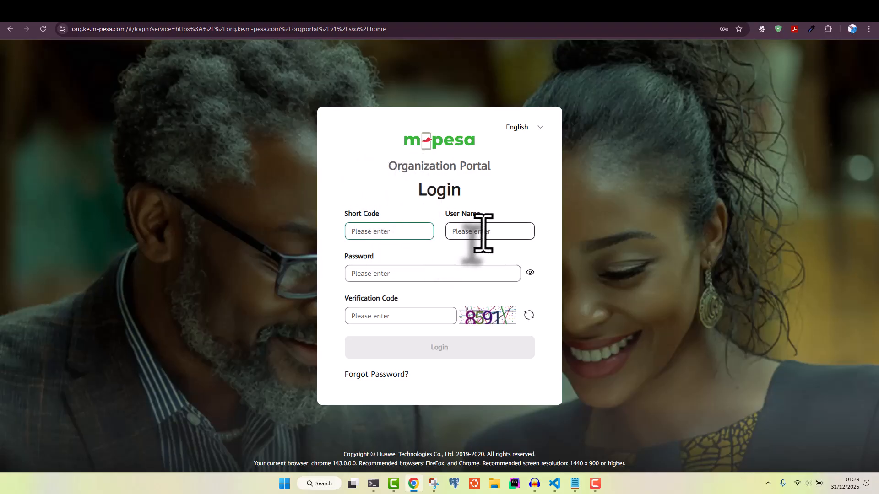
pyautogui.click(433, 275)
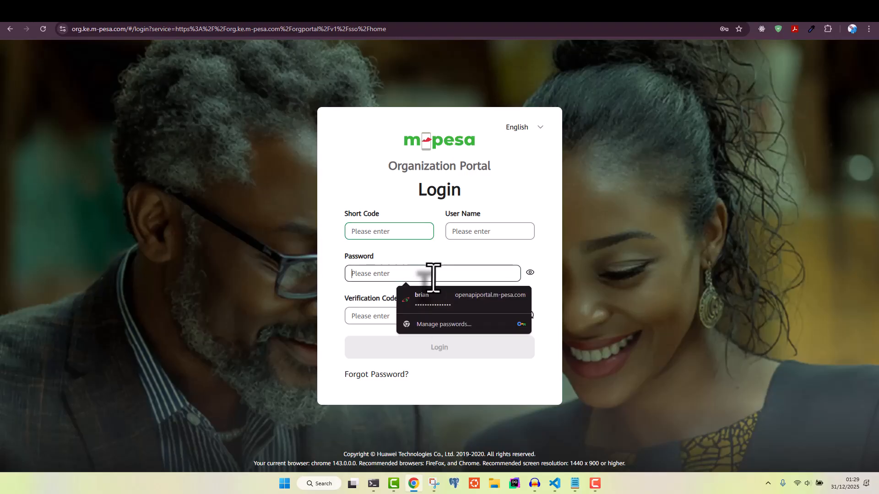
pyautogui.click(546, 174)
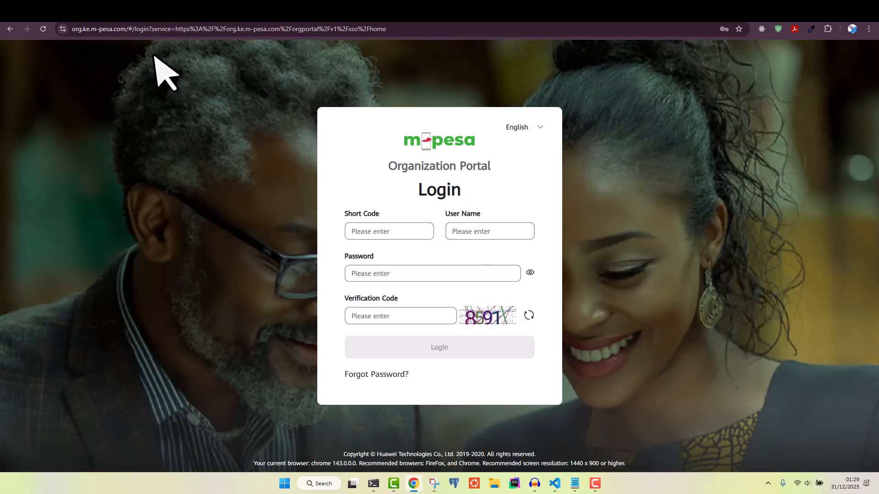
# Return to the Daraja dashboard, open the Go Live page and log back in with the saved account credentials.
pyautogui.click(78, 7)
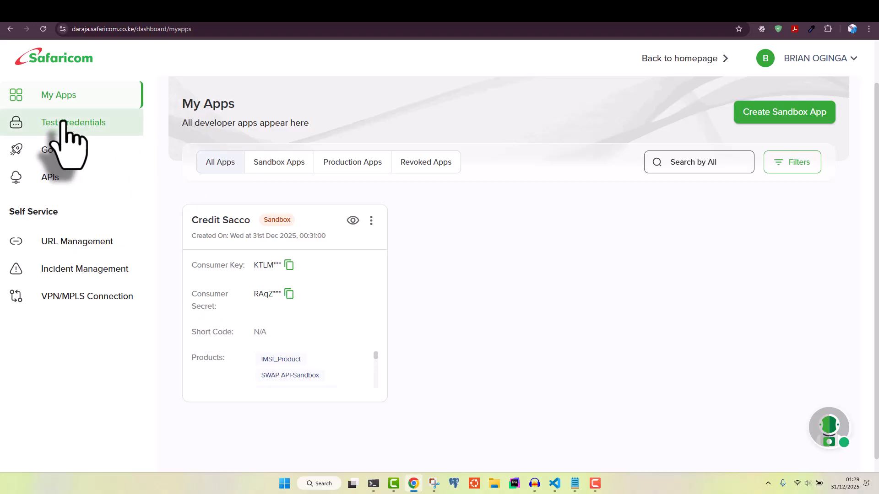
pyautogui.click(69, 155)
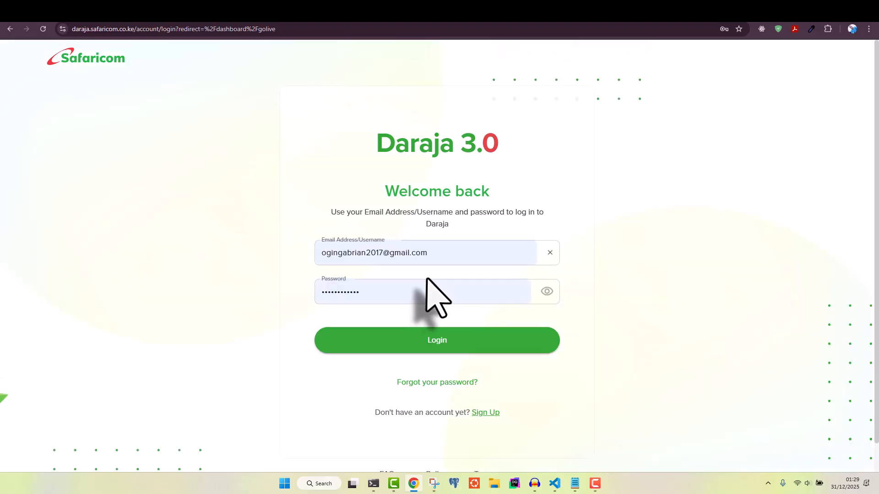
pyautogui.click(424, 288)
pyautogui.click(457, 343)
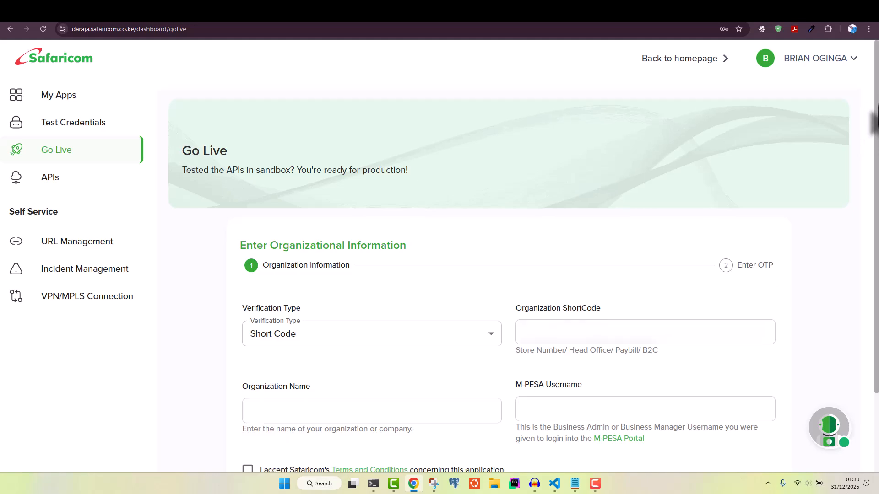
# Keep Short Code as the verification type in the Go Live form and enter the organization's shortcode.
pyautogui.scroll(-1, 874, 160)
pyautogui.scroll(-1, 872, 165)
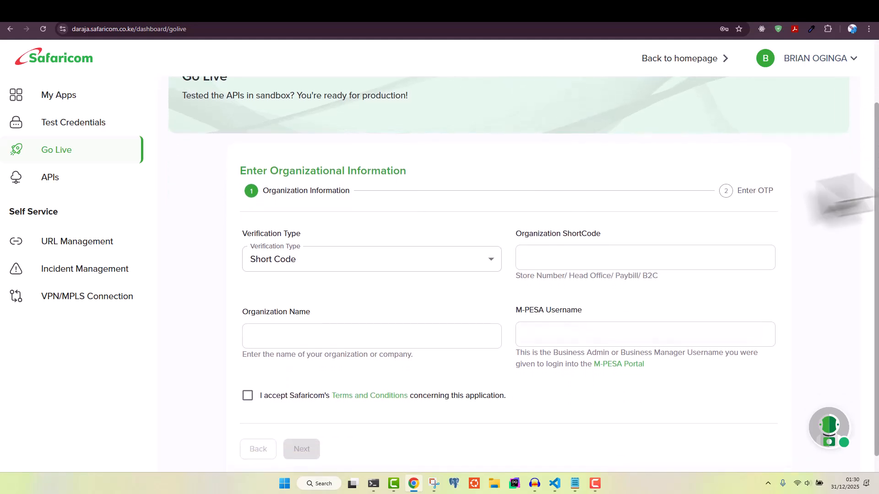
pyautogui.click(350, 263)
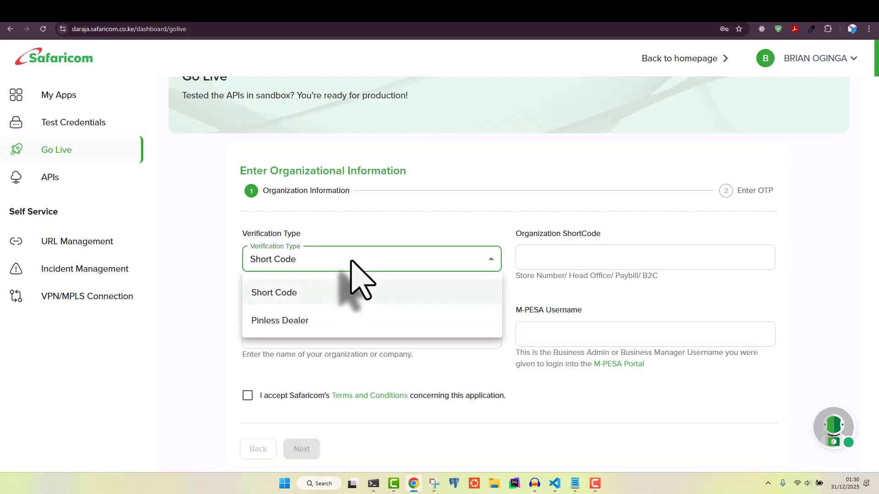
pyautogui.click(358, 221)
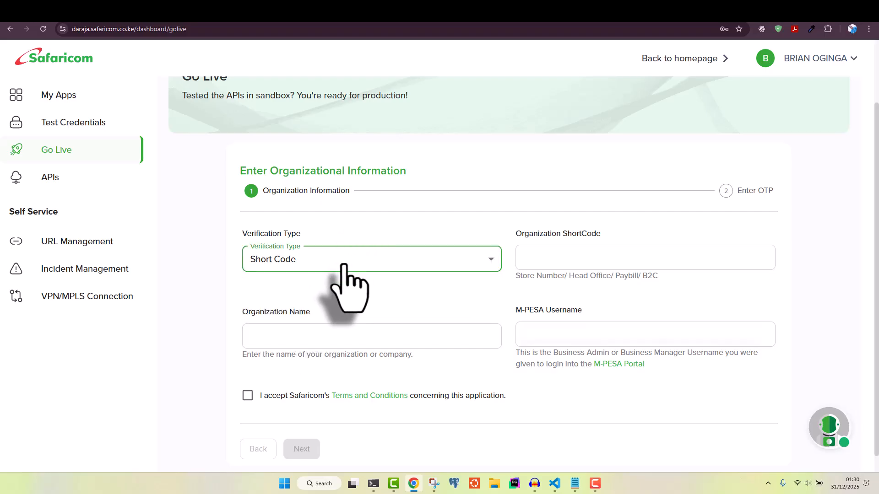
pyautogui.click(534, 251)
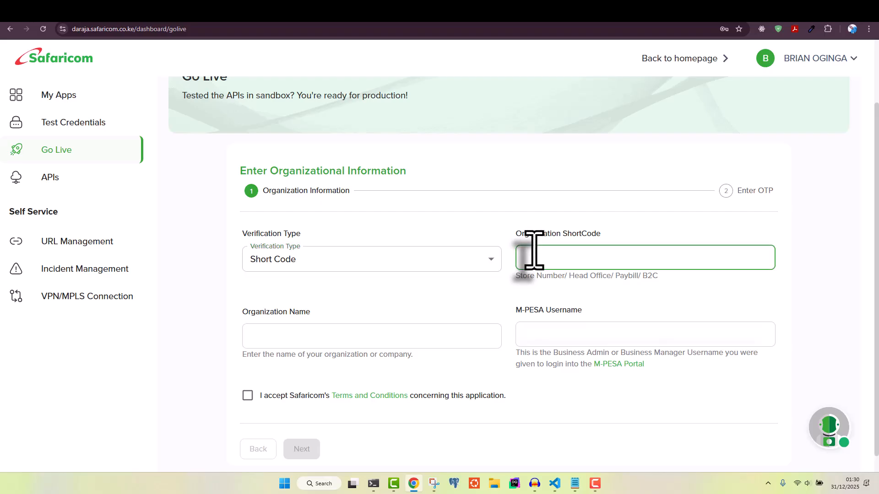
pyautogui.write('4091065')
# Enter "Brilio Technologies" as the organization name and fill in the M-PESA username.
pyautogui.click(379, 334)
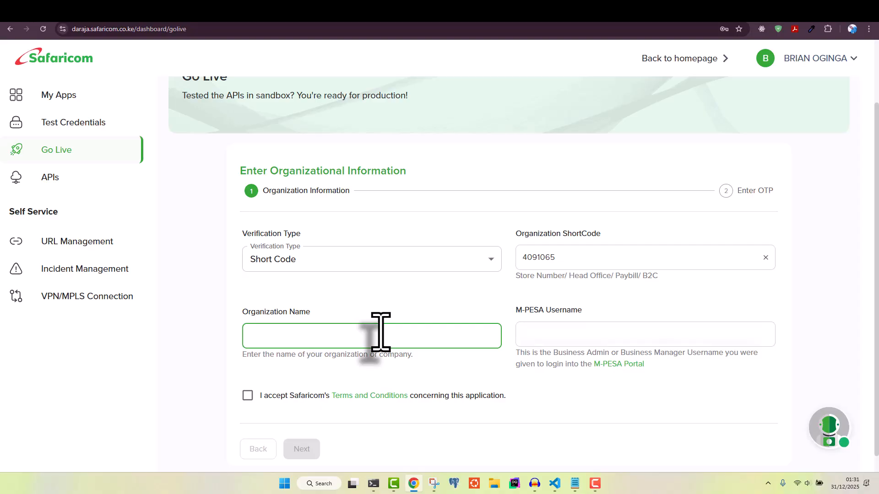
pyautogui.write('Brilio Technologies')
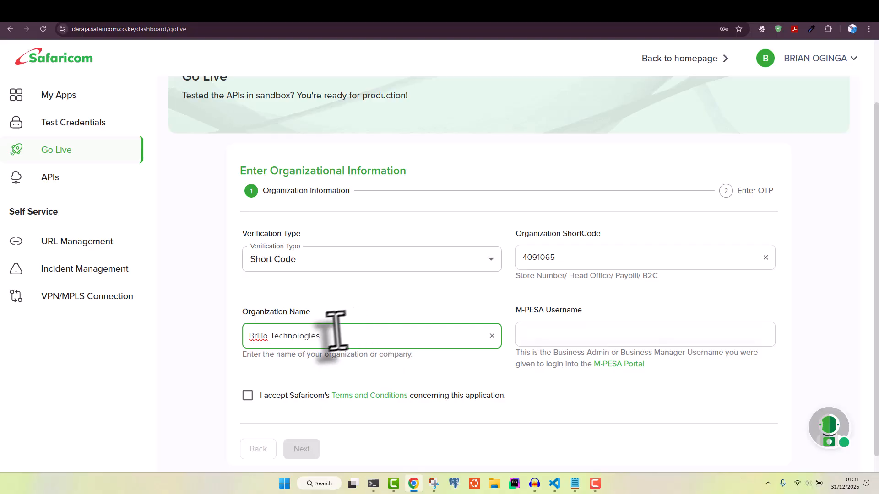
pyautogui.click(568, 338)
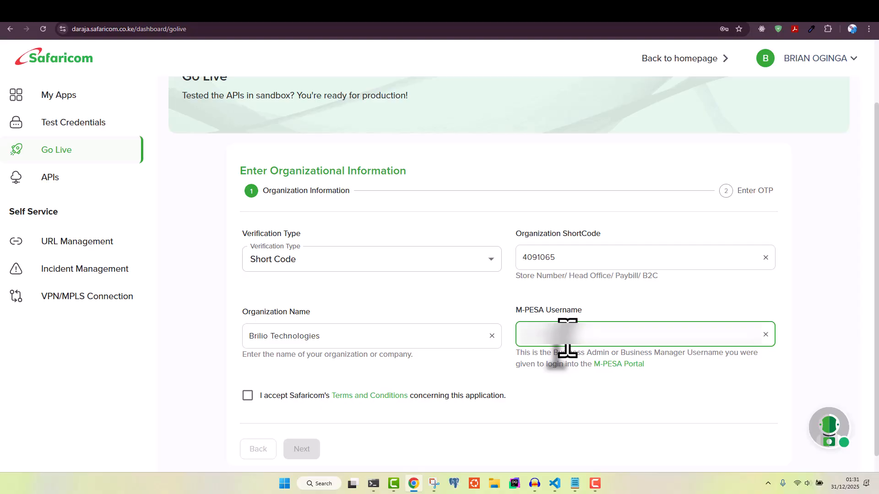
pyautogui.click(385, 383)
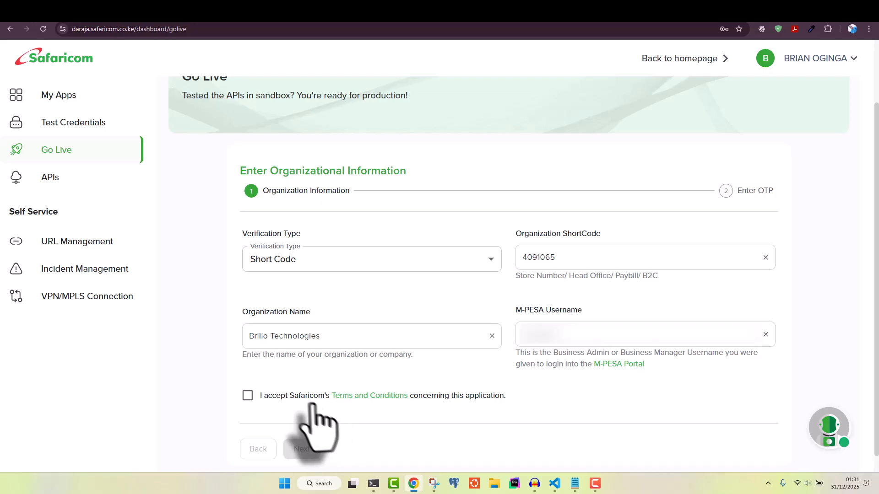
# Accept Safaricom's terms and conditions and submit the organization information to proceed to OTP entry.
pyautogui.click(247, 396)
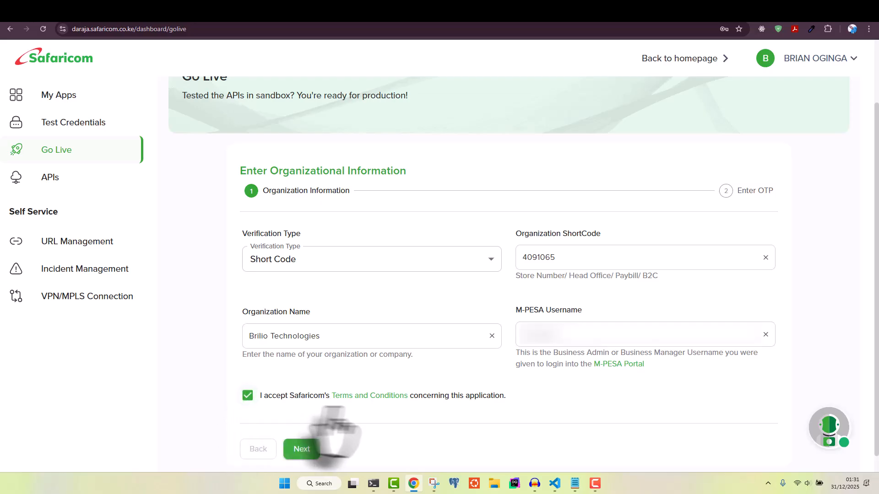
pyautogui.click(304, 448)
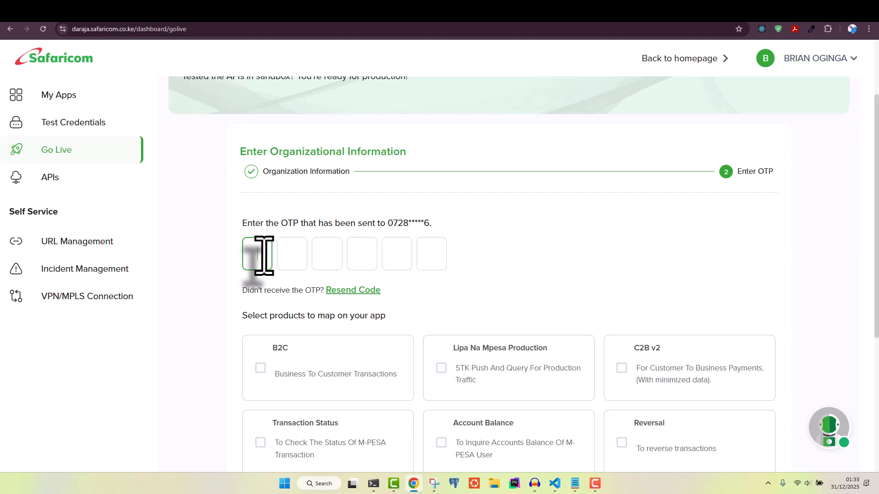
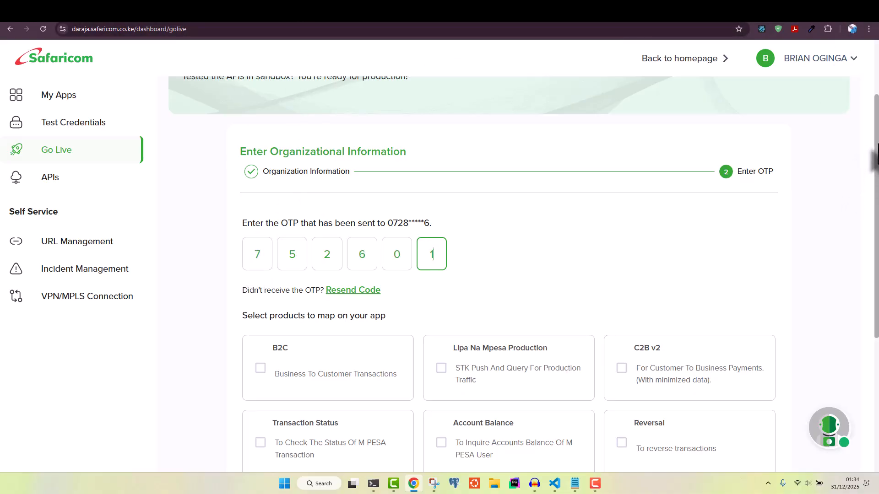
# Select B2C, Lipa Na Mpesa Production, C2B v2, Transaction Status, Account Balance and Reversal as products to map on the app.
pyautogui.moveTo(874, 158); pyautogui.dragTo(876, 268)
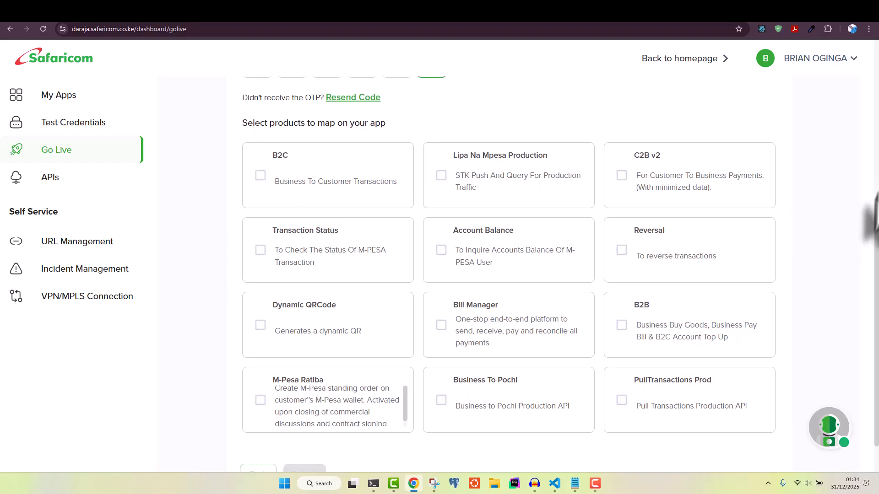
pyautogui.click(302, 173)
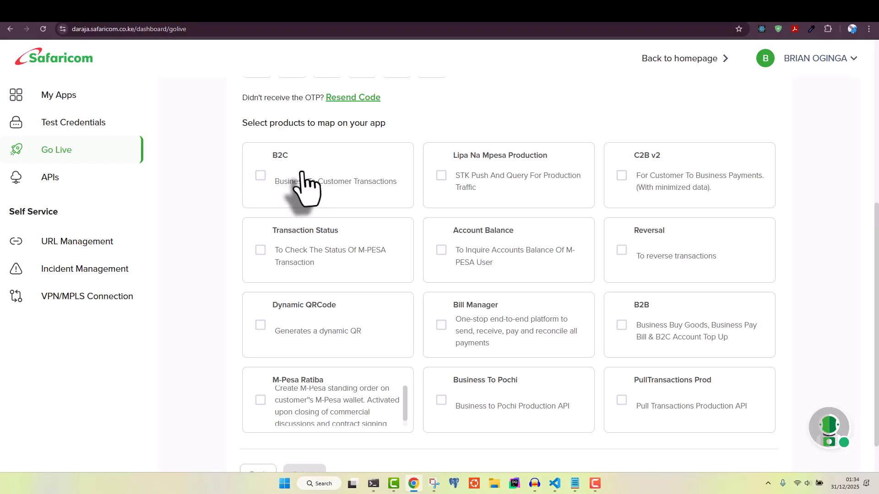
pyautogui.click(303, 177)
pyautogui.click(485, 199)
pyautogui.click(641, 201)
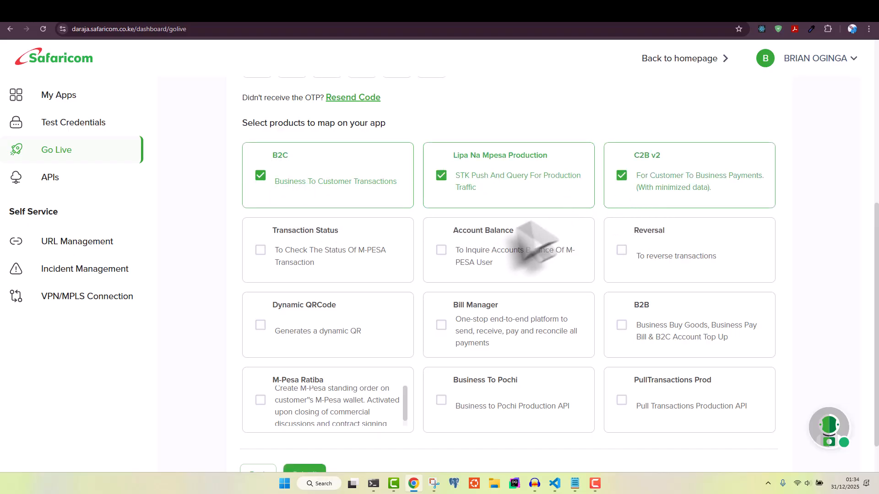
pyautogui.click(308, 265)
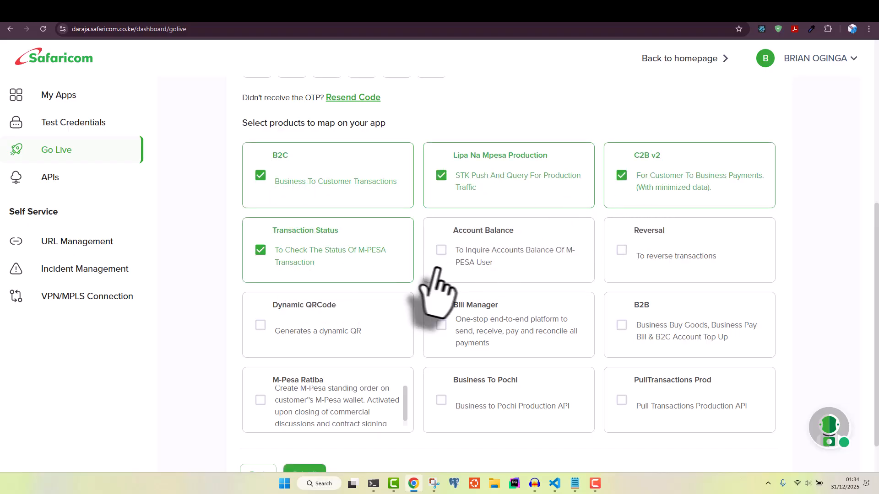
pyautogui.click(484, 247)
pyautogui.click(696, 277)
# Add B2B, PullTransactions Prod, Business To Pochi, Bill Manager, Dynamic QRCode and M-Pesa Ratiba to the mapped products.
pyautogui.click(636, 318)
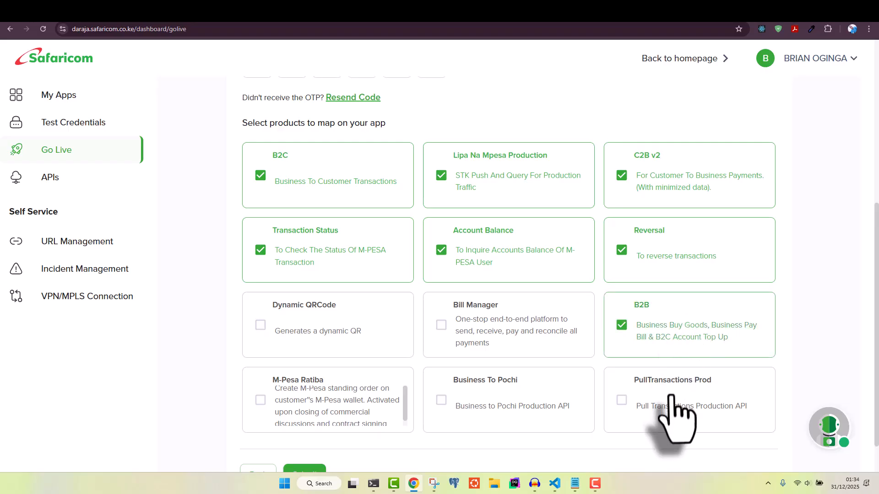
pyautogui.click(671, 397)
pyautogui.click(503, 398)
pyautogui.click(495, 330)
pyautogui.click(326, 335)
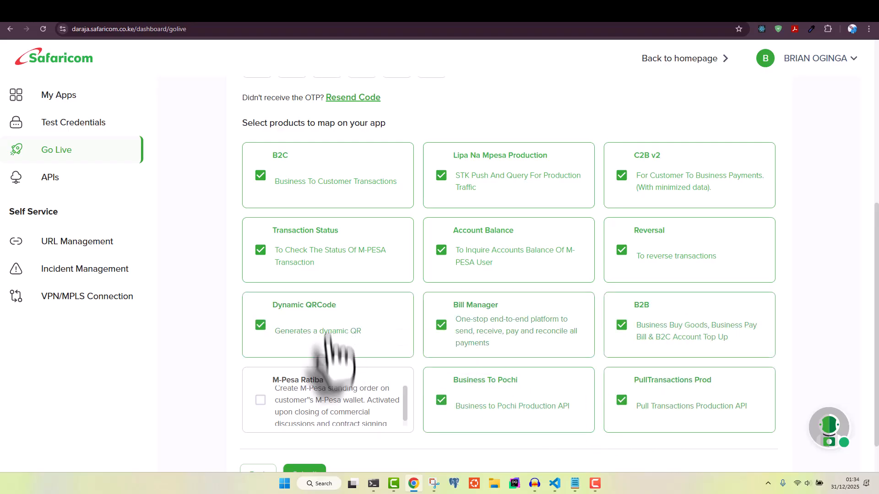
pyautogui.click(339, 405)
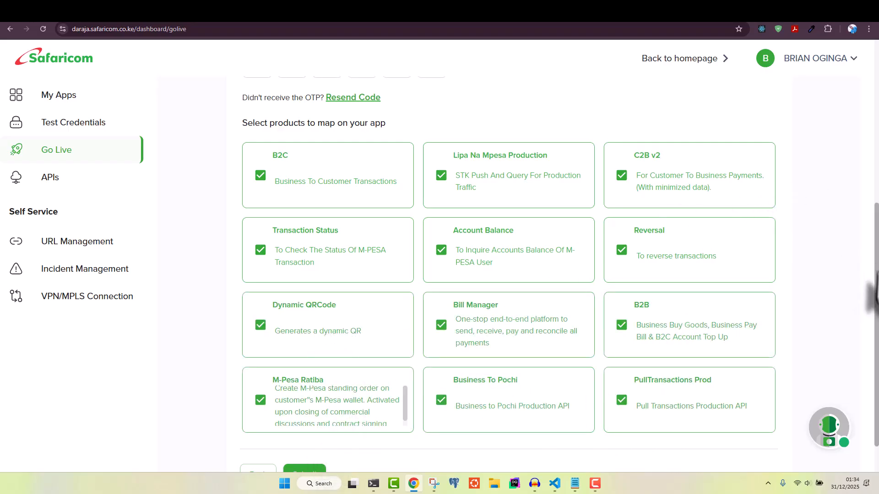
# Submit the go-live application with the selected products and proceed to the production apps list.
pyautogui.scroll(-1, 873, 293)
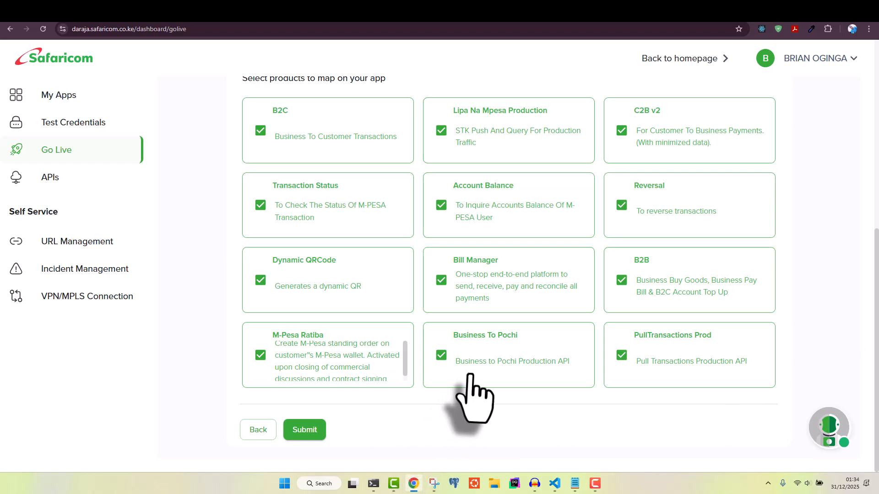
pyautogui.click(312, 434)
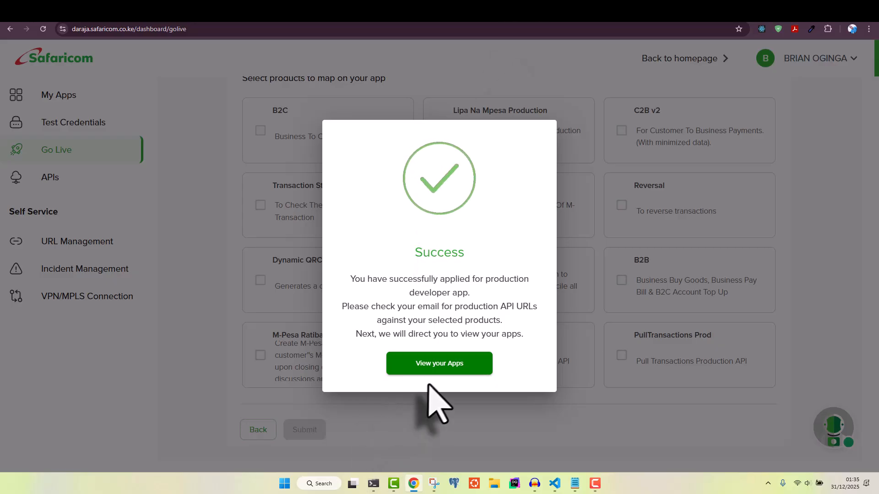
pyautogui.click(450, 365)
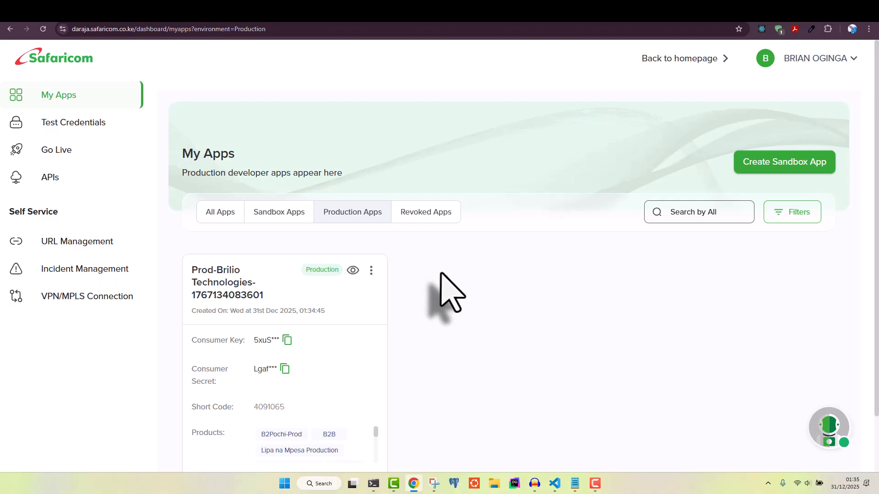
# Review the new production app's consumer credentials, short code and mapped products.
pyautogui.moveTo(874, 151); pyautogui.dragTo(874, 179)
pyautogui.moveTo(877, 168); pyautogui.dragTo(876, 197)
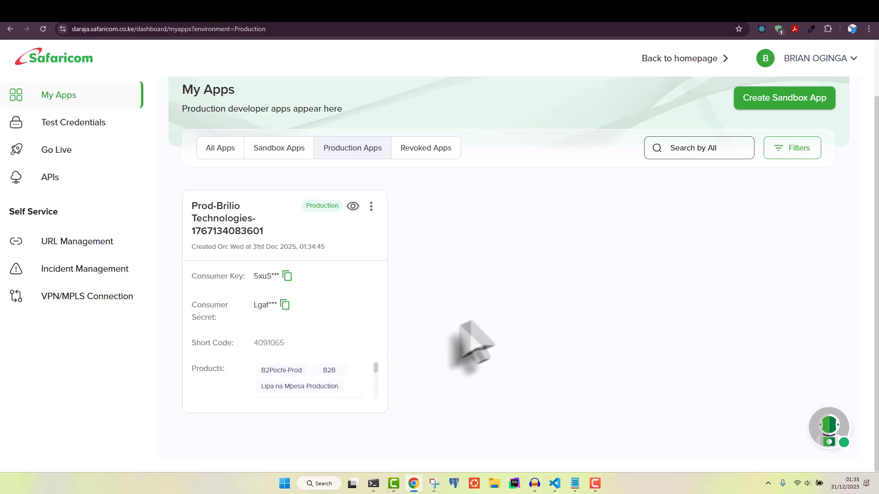
pyautogui.moveTo(375, 366)
pyautogui.mouseDown()
pyautogui.moveTo(379, 396)
pyautogui.moveTo(378, 357)
pyautogui.mouseUp()
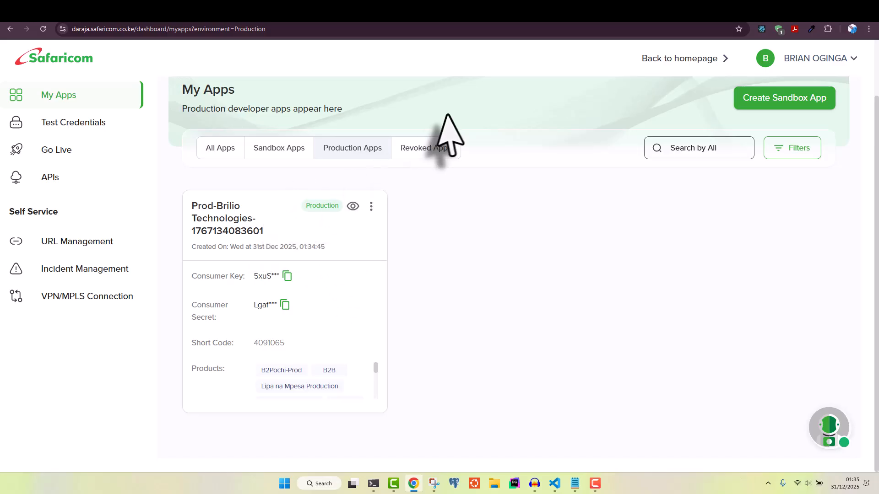
# Switch to the Gmail account that receives the Daraja messages and check its inbox for the go-live emails.
pyautogui.click(615, 21)
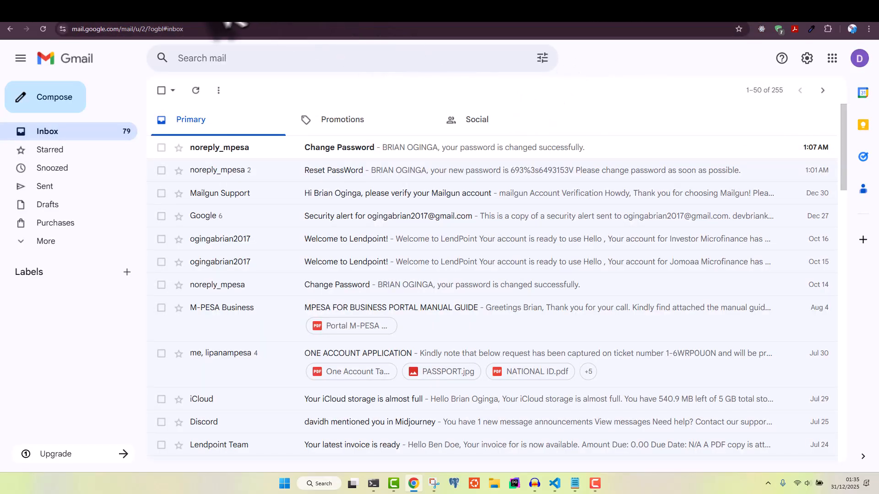
pyautogui.click(197, 21)
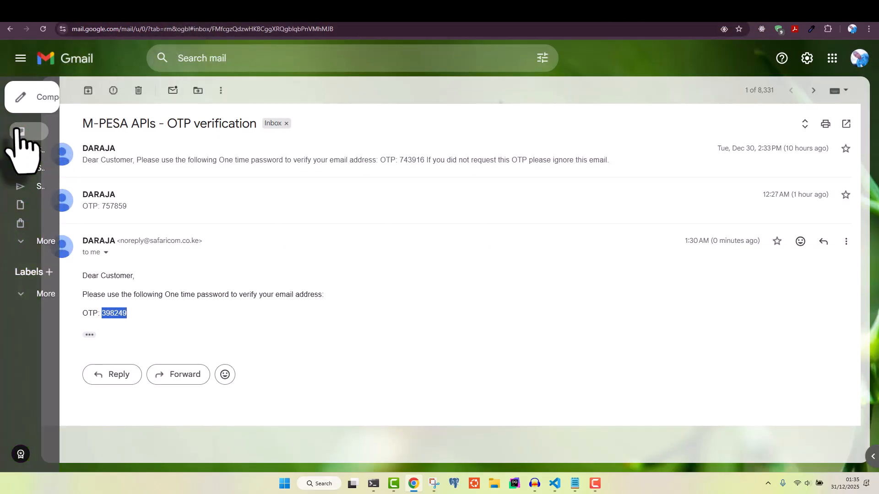
pyautogui.click(19, 132)
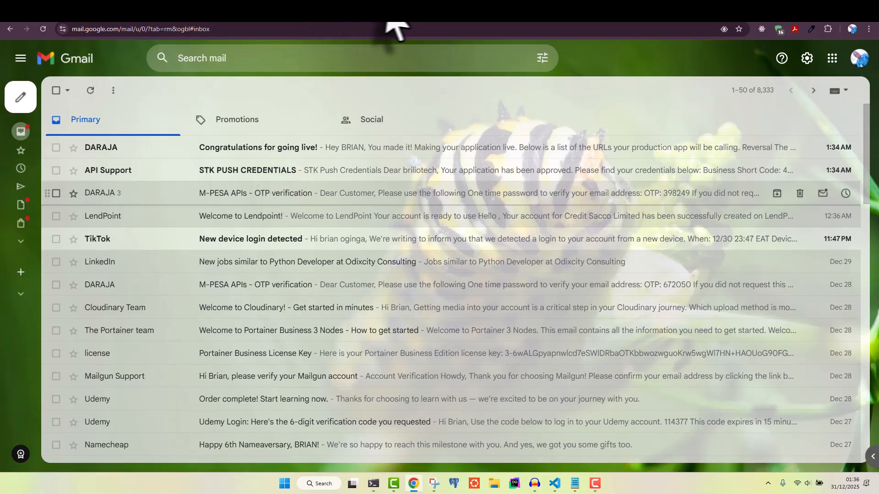
# Switch to the M-PESA Organization Portal's login page.
pyautogui.click(92, 10)
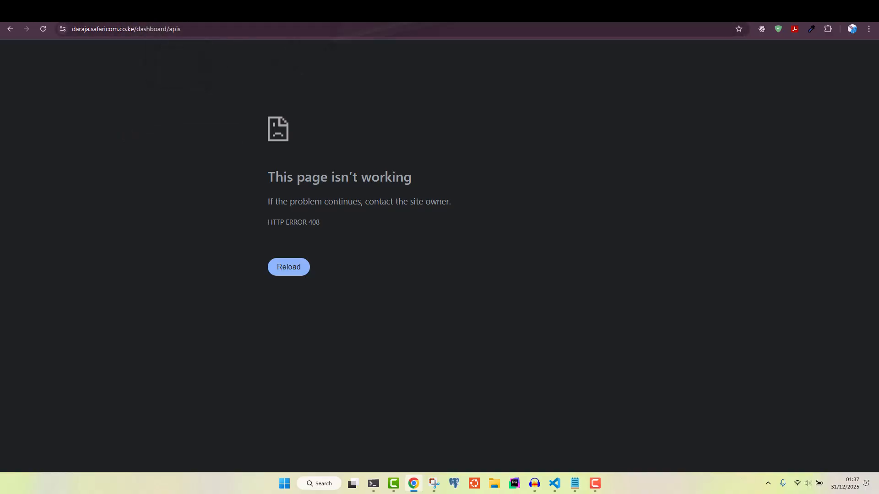
pyautogui.click(691, 7)
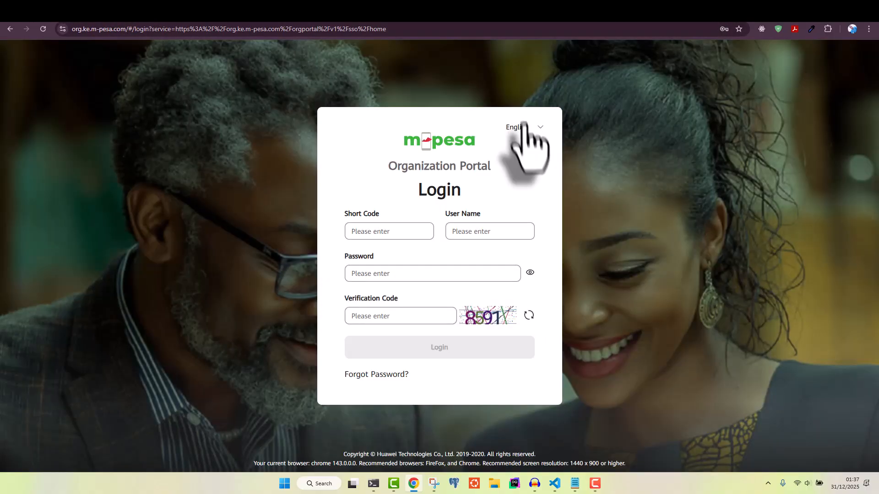